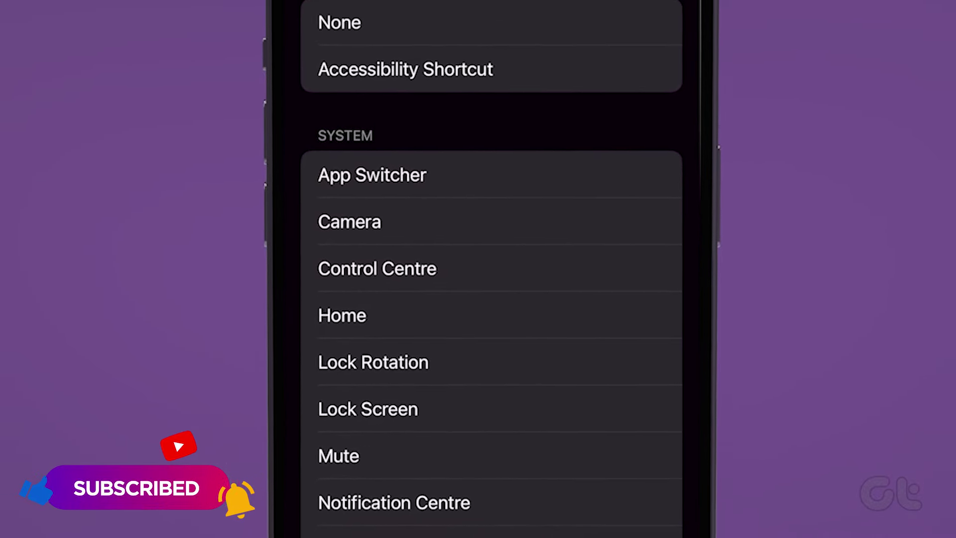
Step: Set Back Tap's Double Tap action to Control Centre, replacing None
left_click(379, 270)
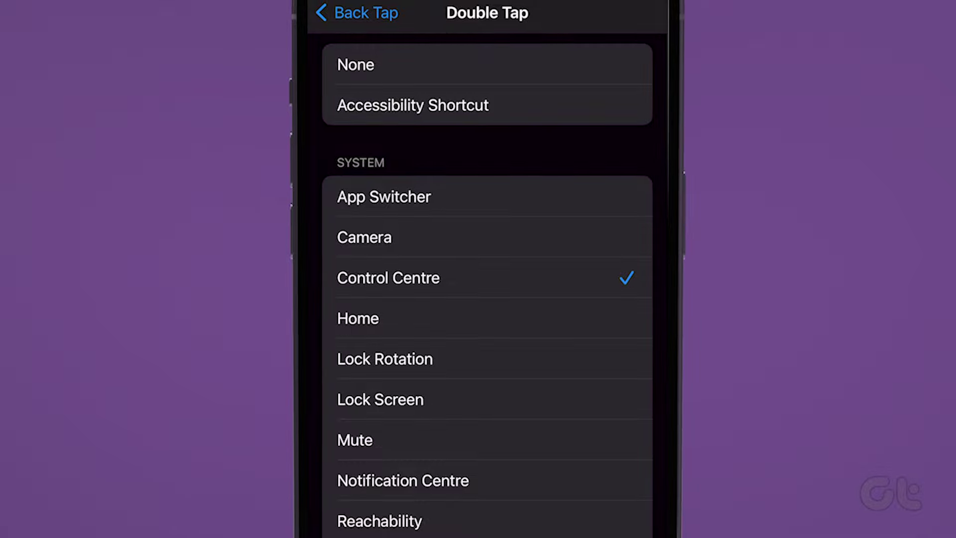
scroll(471, 299, "down", 2)
Step: Change Double Tap to Screenshot and return to the Back Tap overview
left_click(399, 327)
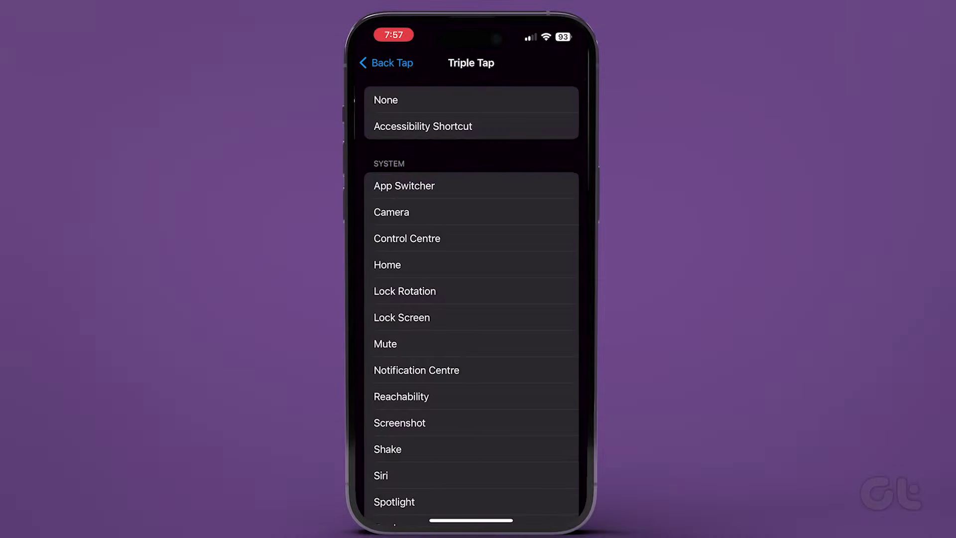
scroll(470, 298, "down", 3)
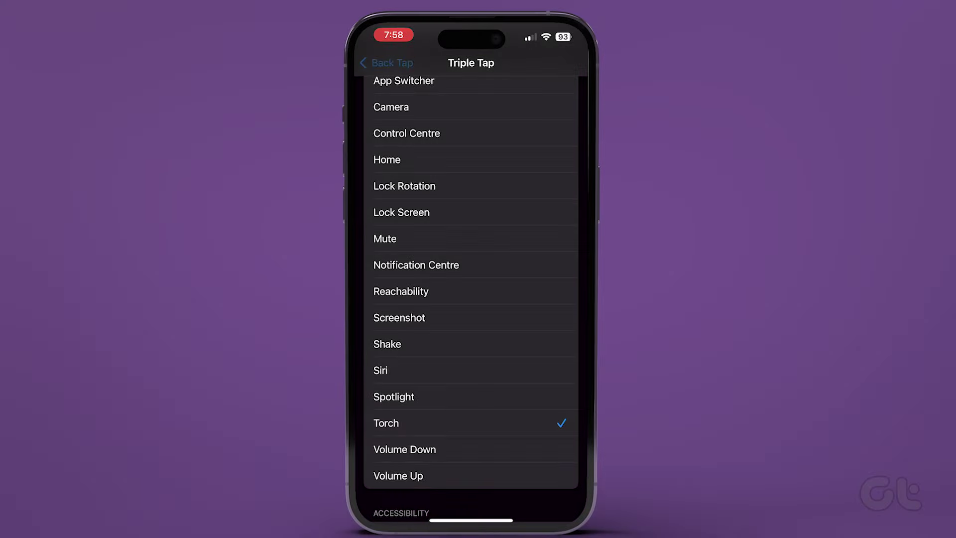
left_click(384, 62)
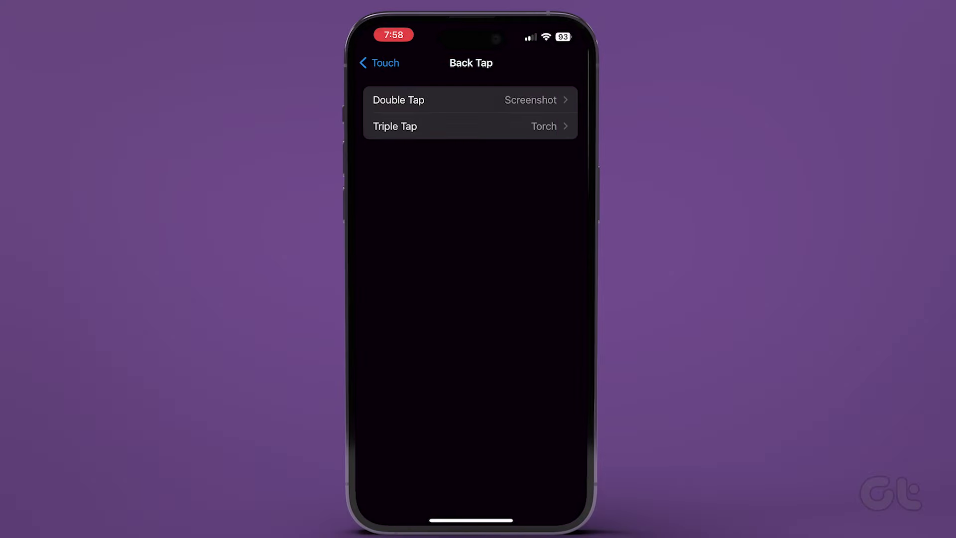